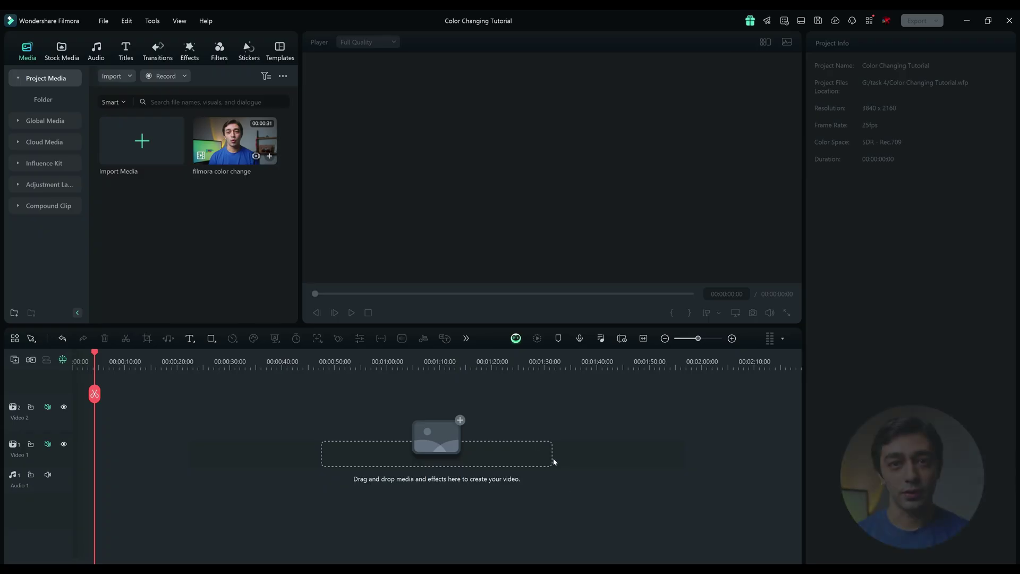
# Step: Place the talking-head clip on the Video track and open its HSL panel on the blue channel
pyautogui.moveTo(235, 141); pyautogui.dragTo(104, 408)
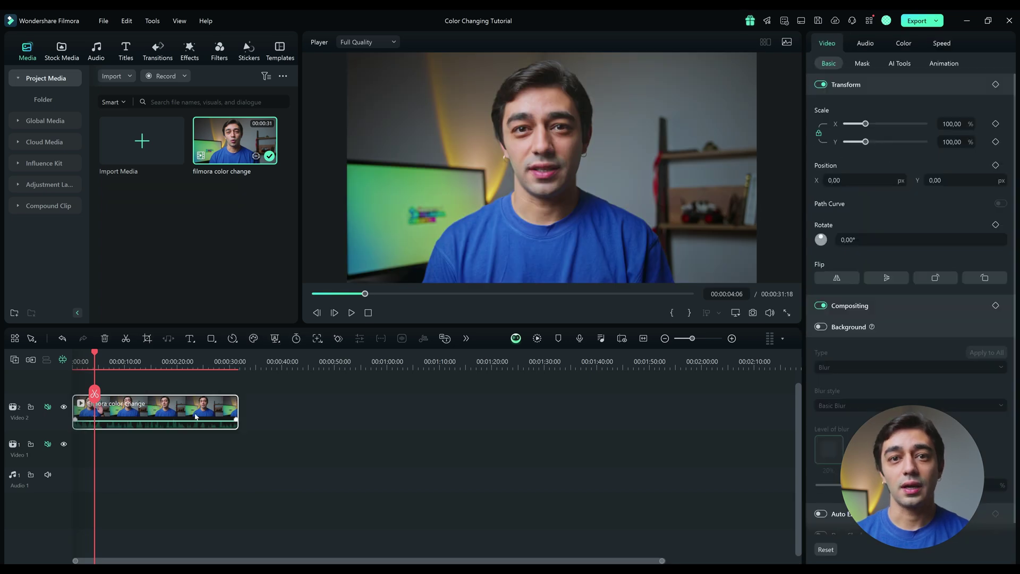
pyautogui.click(904, 42)
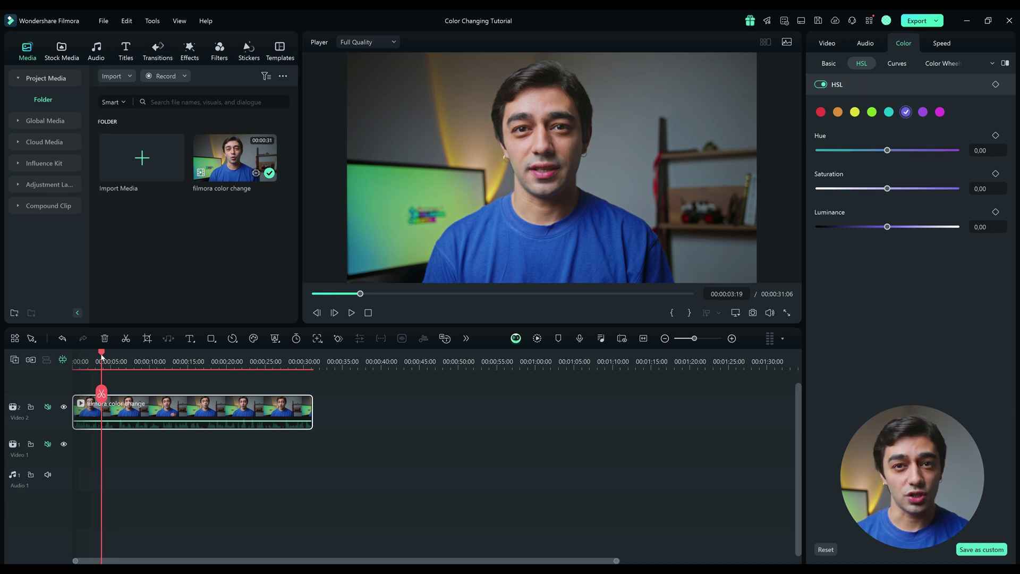
# Step: Keyframe the blue hue at 0:00, then shift it toward teal by about 6 seconds
pyautogui.moveTo(102, 357); pyautogui.dragTo(43, 362)
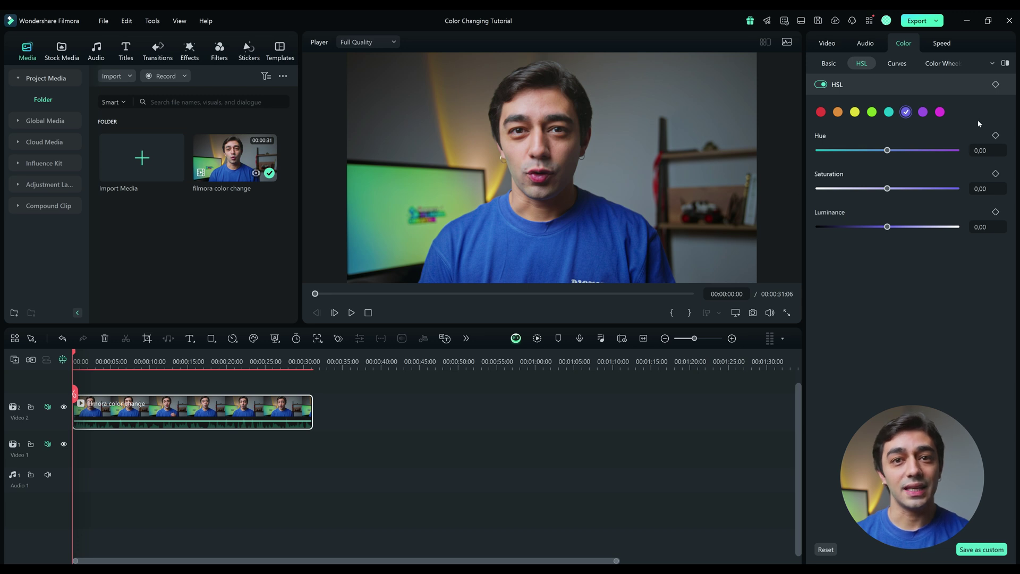
pyautogui.click(995, 137)
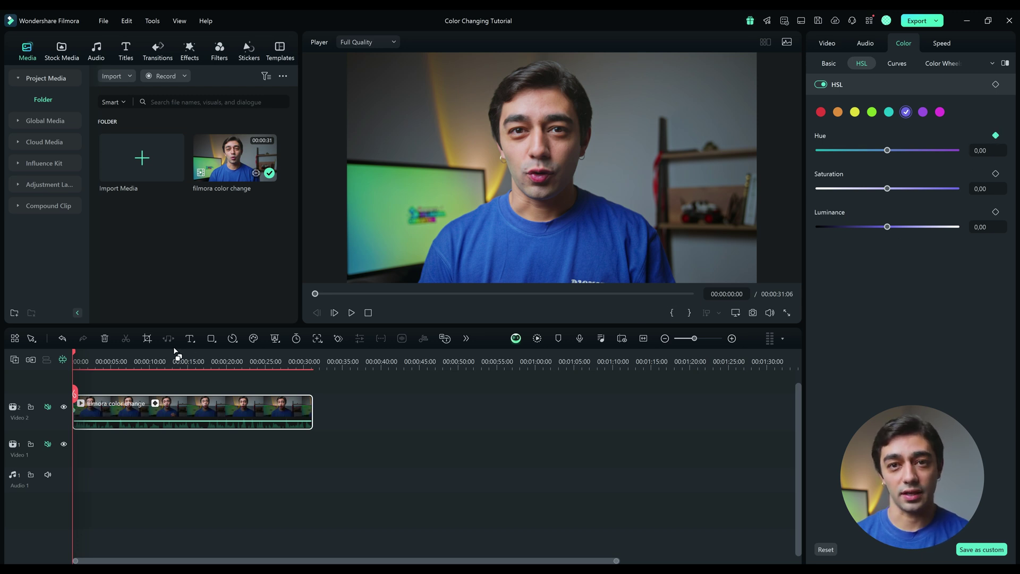
pyautogui.scroll(2, 95, 425)
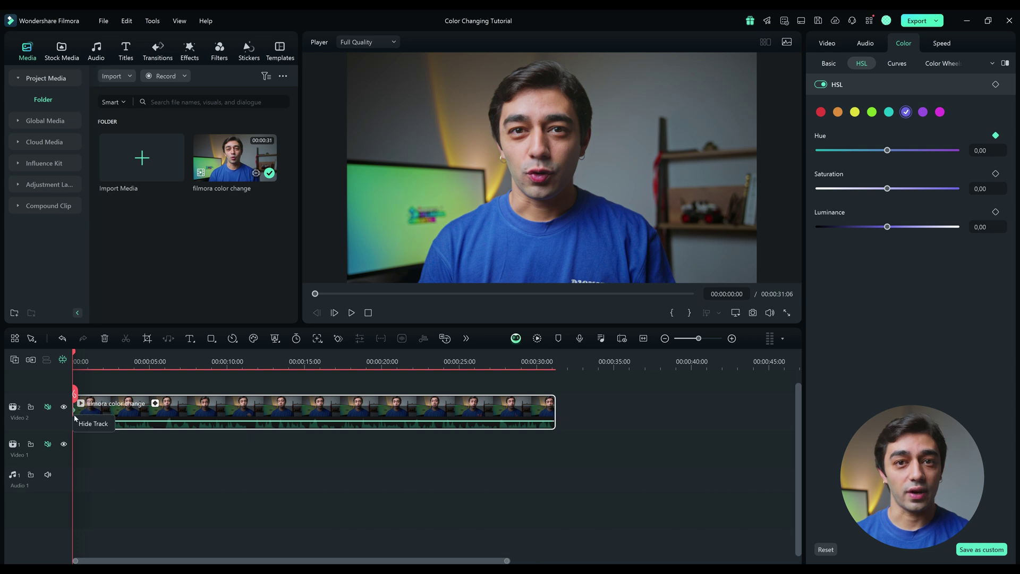
pyautogui.moveTo(74, 356); pyautogui.dragTo(172, 396)
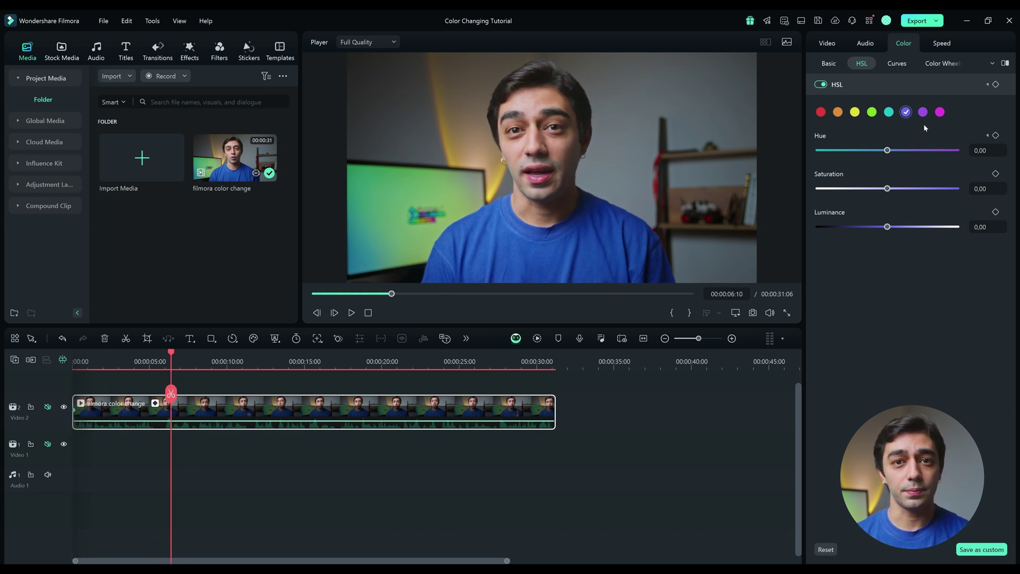
pyautogui.moveTo(884, 152); pyautogui.dragTo(821, 150)
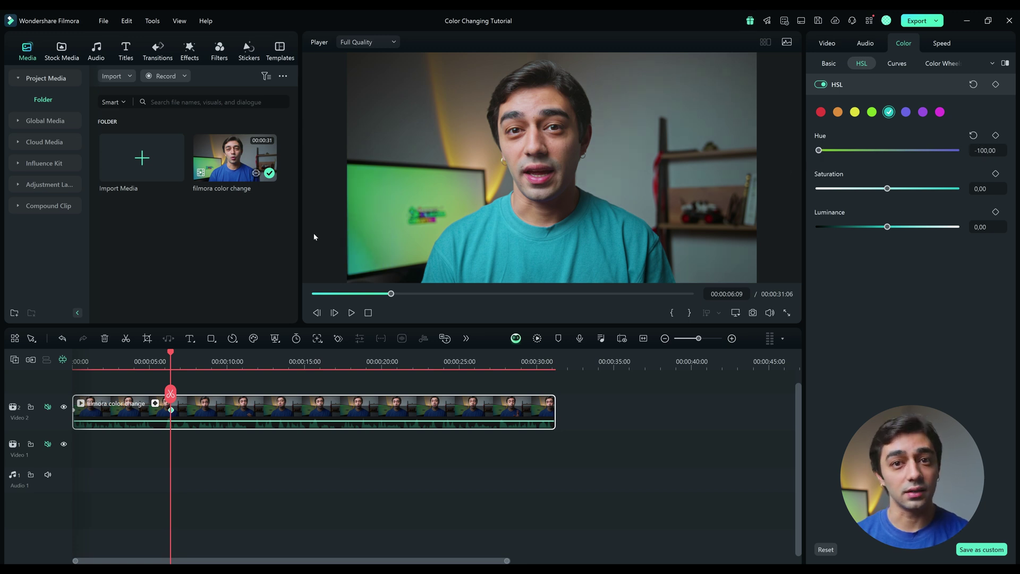
pyautogui.moveTo(819, 150)
pyautogui.mouseDown()
pyautogui.moveTo(1000, 157)
pyautogui.moveTo(801, 159)
pyautogui.mouseUp()
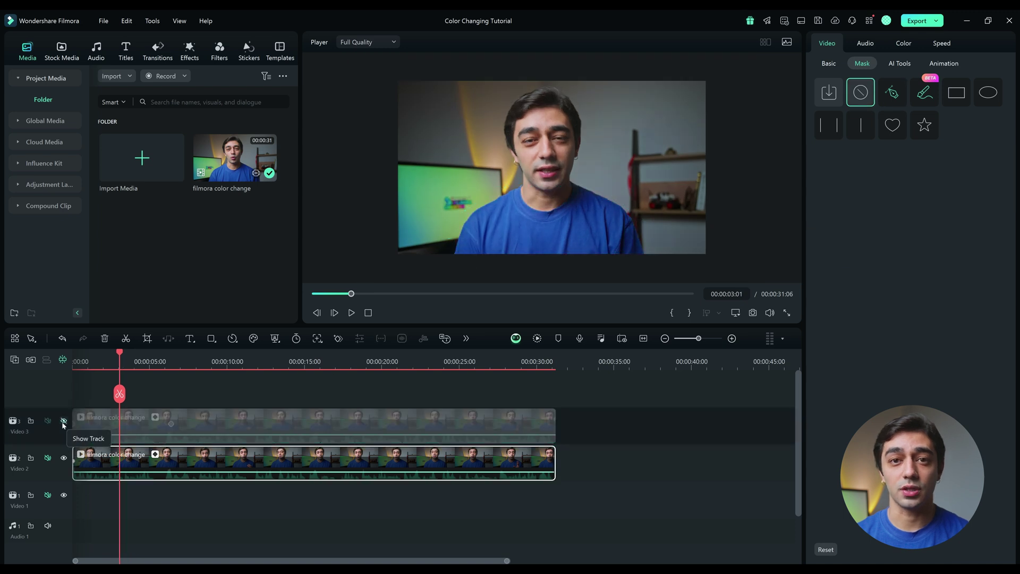
# Step: Toggle the top video track's visibility off and back on to compare
pyautogui.click(63, 420)
pyautogui.click(63, 420)
pyautogui.click(63, 420)
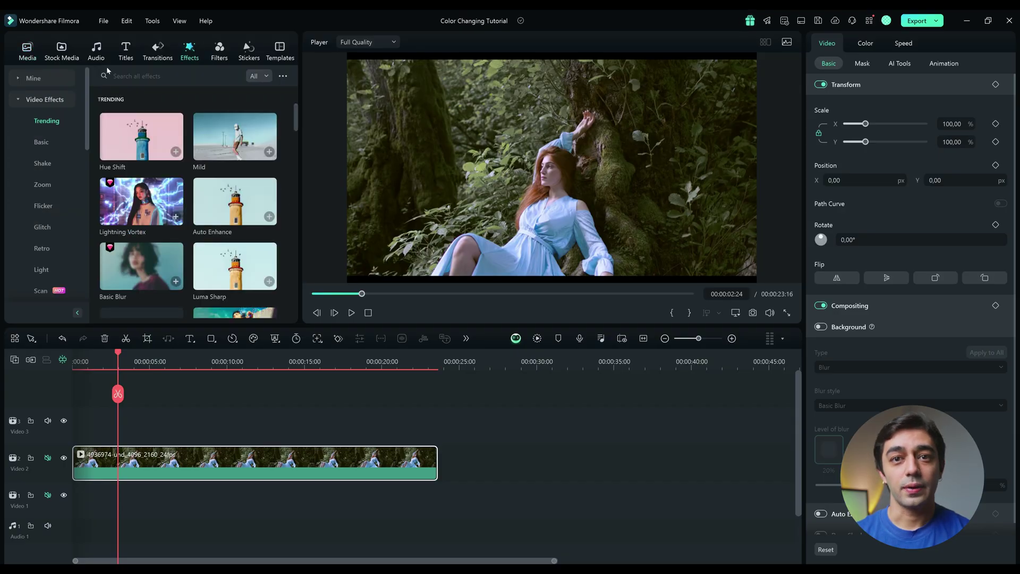
# Step: Add the NewBlue FX Selective Hue filter above the forest clip on Video 3 and lengthen it
pyautogui.click(19, 99)
pyautogui.click(32, 164)
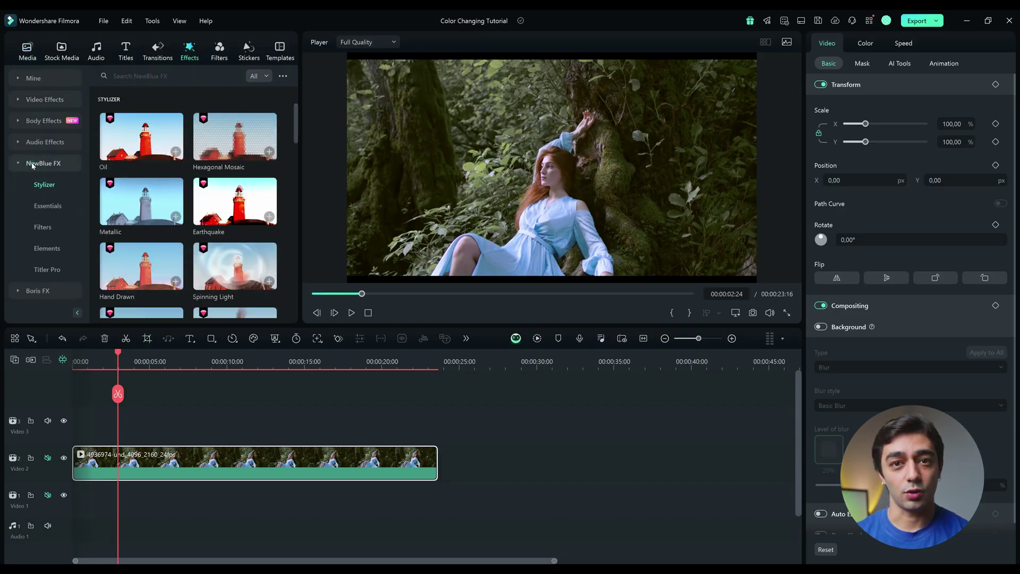
pyautogui.click(43, 226)
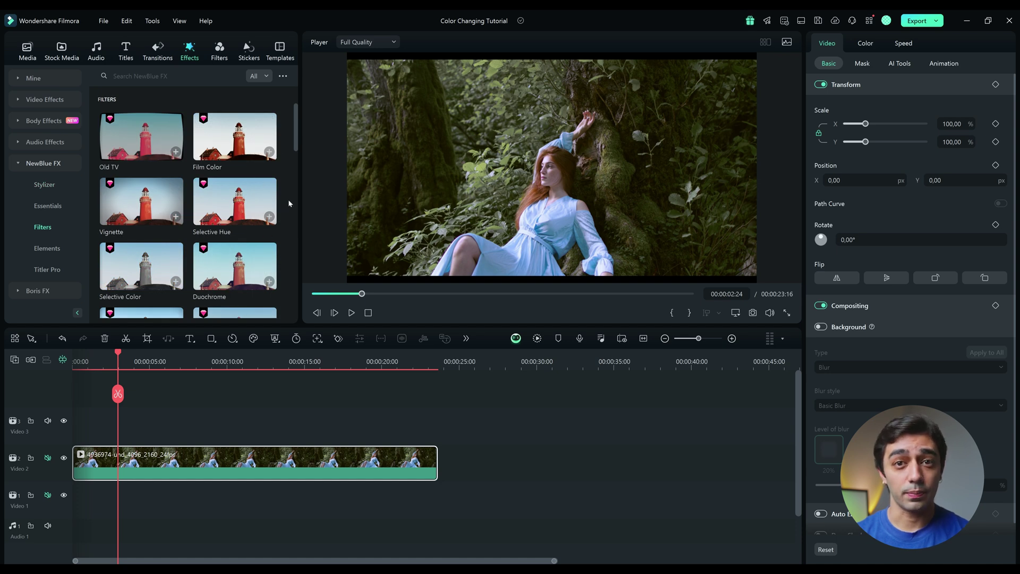
pyautogui.moveTo(222, 207); pyautogui.dragTo(96, 430)
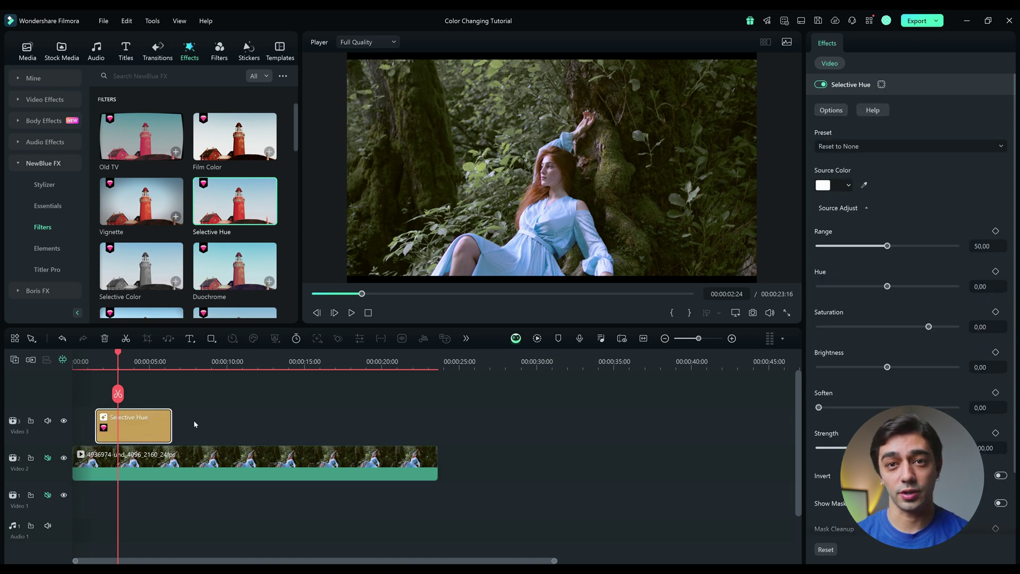
pyautogui.moveTo(169, 423); pyautogui.dragTo(217, 423)
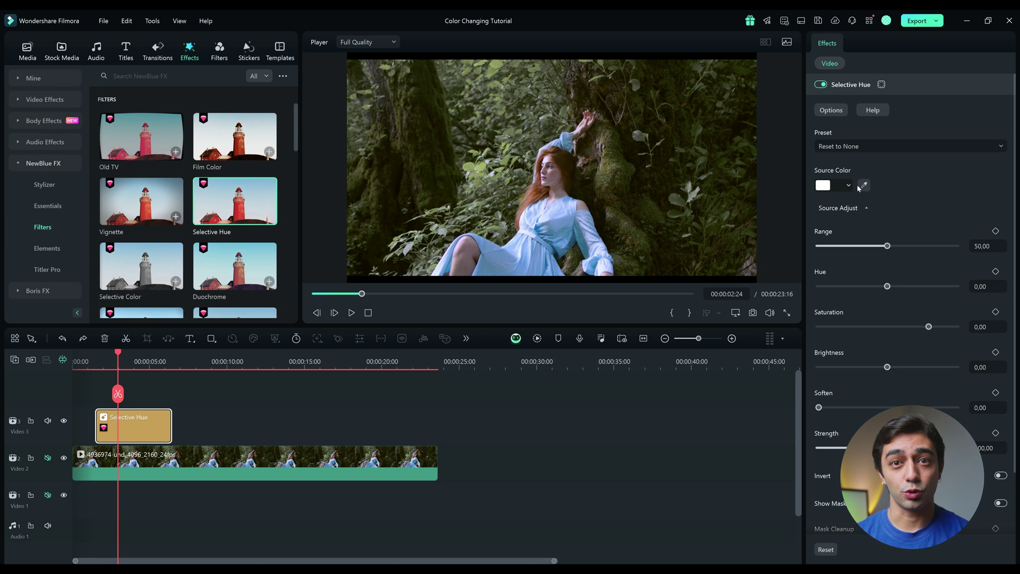
# Step: Eyedrop the dress's light blue as Source Color and set Hue to -44.40 for pink
pyautogui.click(863, 185)
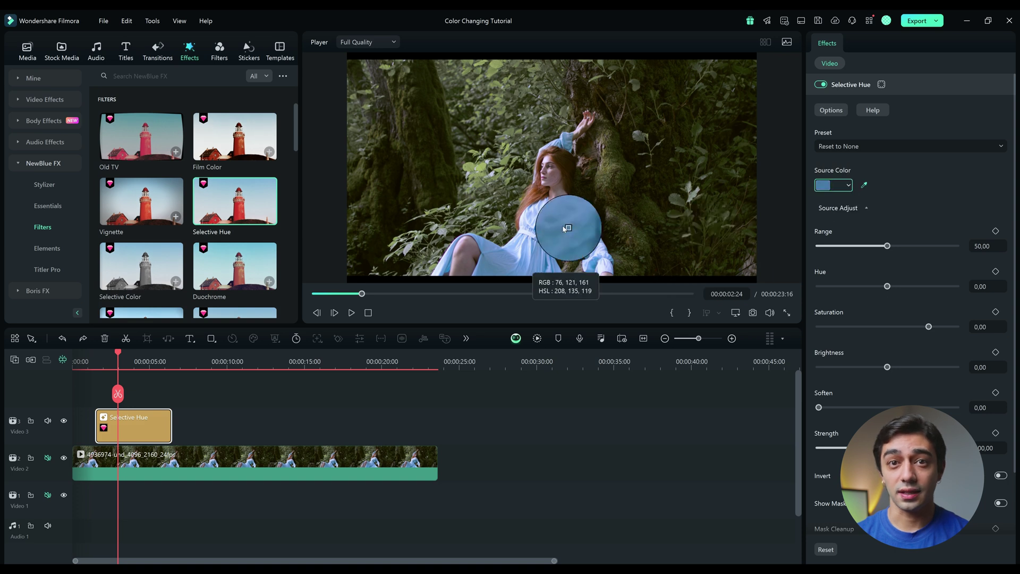
pyautogui.click(566, 219)
pyautogui.moveTo(886, 286)
pyautogui.mouseDown()
pyautogui.moveTo(877, 286)
pyautogui.moveTo(903, 286)
pyautogui.mouseUp()
pyautogui.moveTo(916, 333); pyautogui.dragTo(924, 327)
pyautogui.moveTo(903, 285); pyautogui.dragTo(856, 286)
# Step: Extend Selective Hue to the start, keyframe hue near 1 s, and shift it to bright green at 5 s
pyautogui.moveTo(97, 425); pyautogui.dragTo(73, 425)
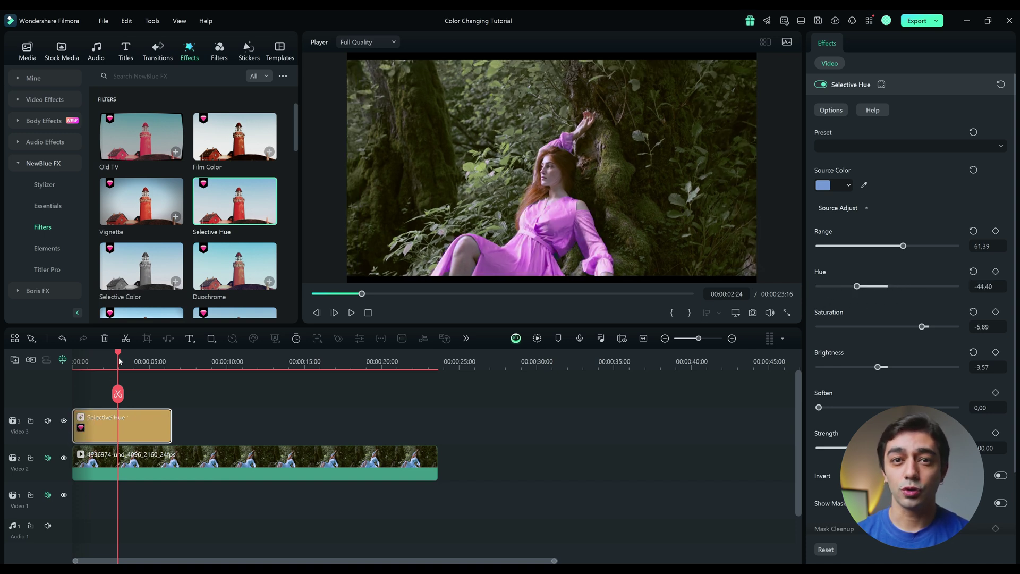
pyautogui.click(115, 355)
pyautogui.moveTo(116, 355); pyautogui.dragTo(91, 356)
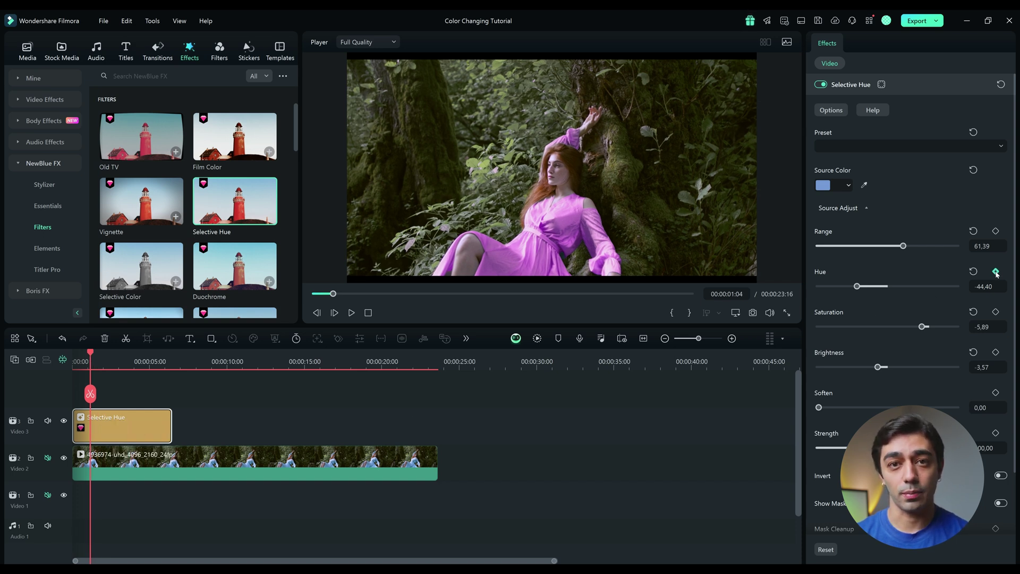
pyautogui.moveTo(92, 355); pyautogui.dragTo(154, 355)
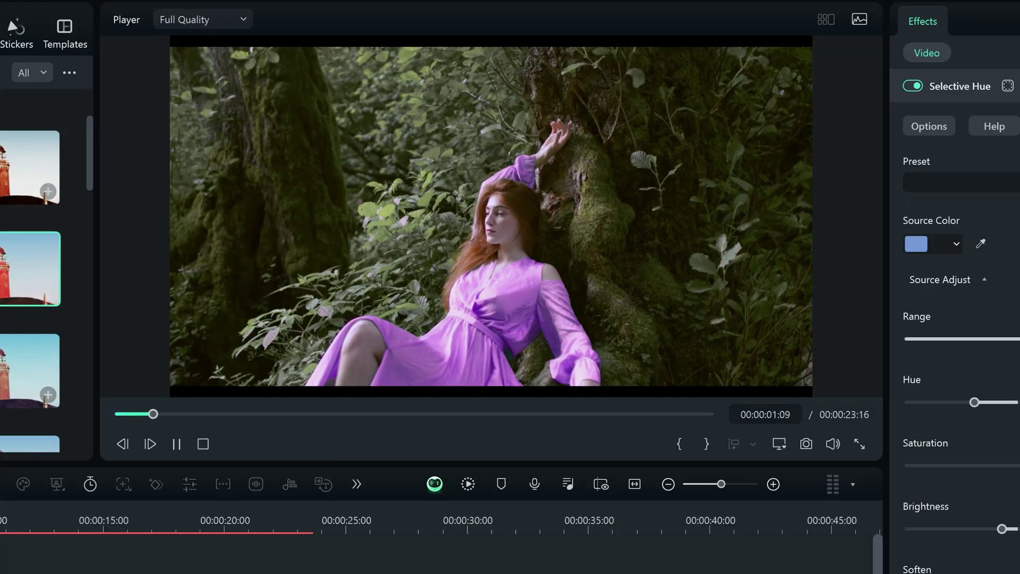
pyautogui.moveTo(1006, 402); pyautogui.dragTo(1019, 402)
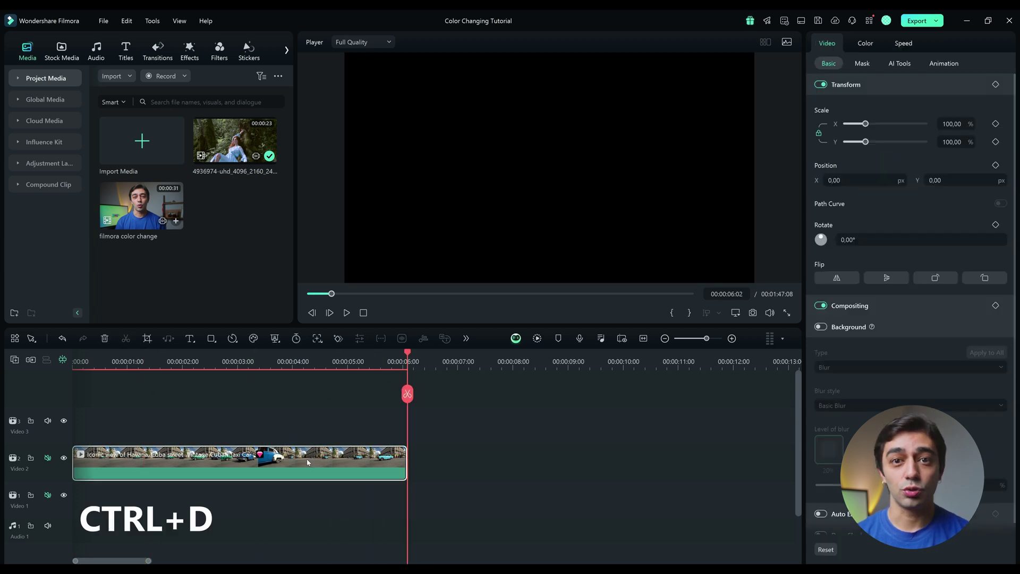
pyautogui.hotkey('ctrl', 'd')
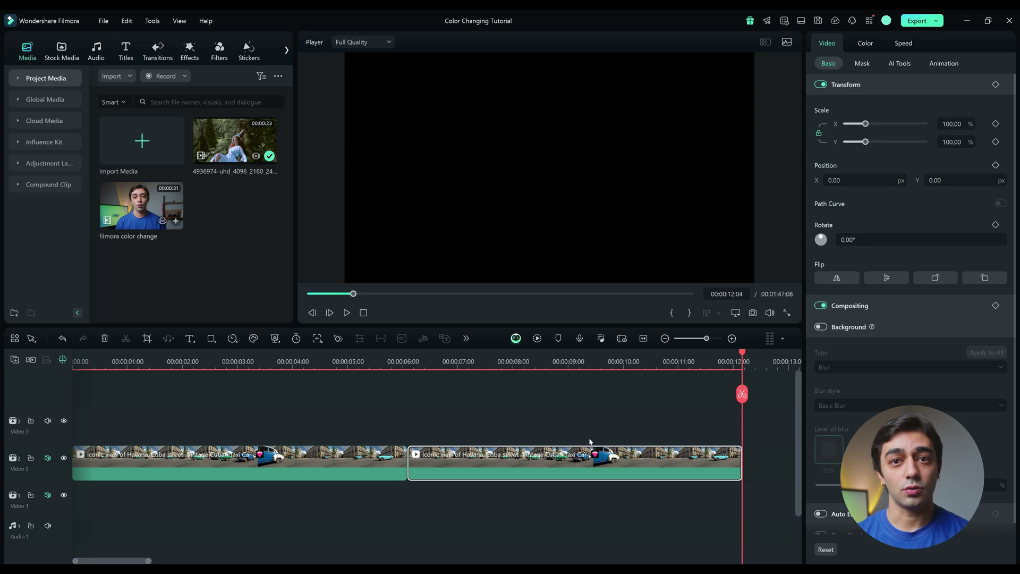
# Step: Duplicate the Havana street clip with Ctrl+D and place the copy on Video 3
pyautogui.moveTo(532, 475); pyautogui.dragTo(154, 421)
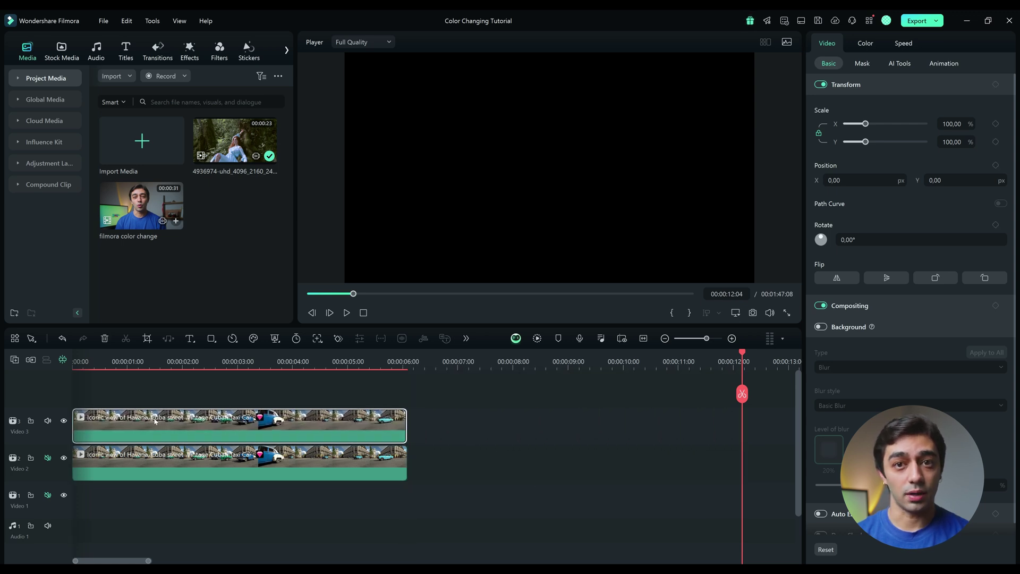
pyautogui.click(128, 364)
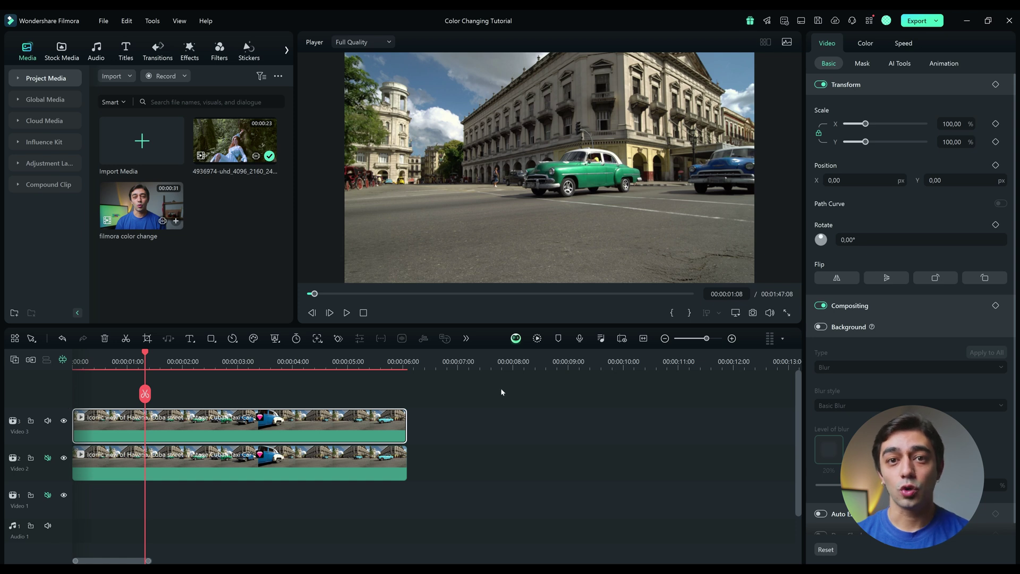
# Step: Start an AI Smart Cutout on the copy and brush over the green car
pyautogui.click(900, 64)
pyautogui.scroll(-5, 860, 158)
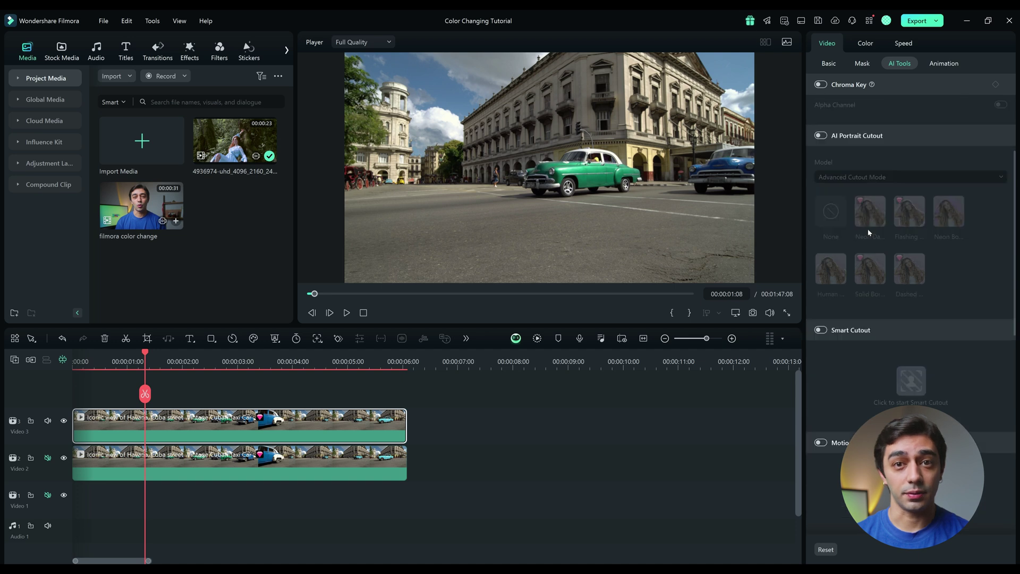
pyautogui.click(911, 285)
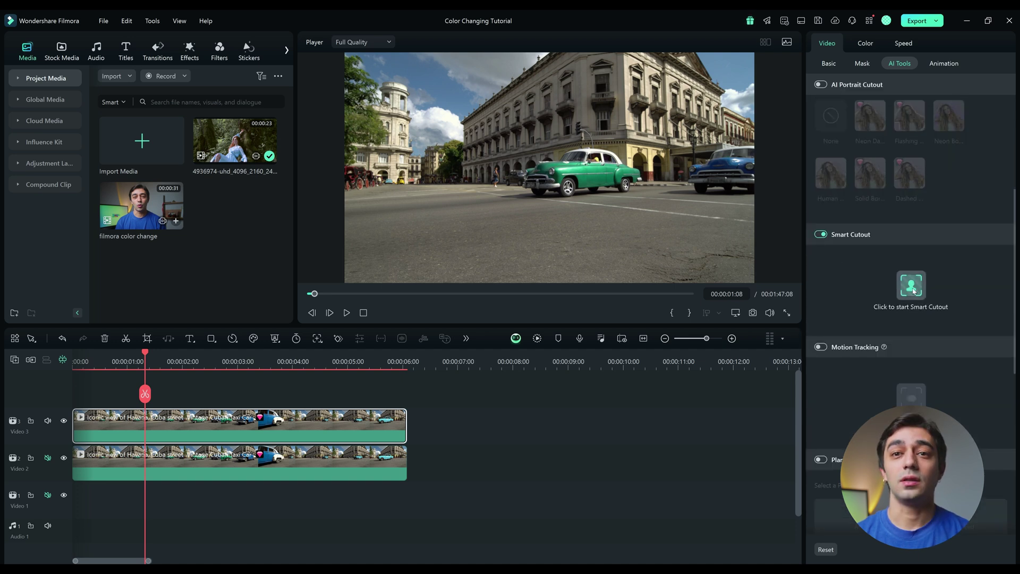
pyautogui.moveTo(396, 205)
pyautogui.mouseDown()
pyautogui.moveTo(388, 224)
pyautogui.moveTo(425, 226)
pyautogui.moveTo(432, 195)
pyautogui.moveTo(497, 215)
pyautogui.moveTo(491, 228)
pyautogui.moveTo(456, 222)
pyautogui.moveTo(441, 207)
pyautogui.mouseUp()
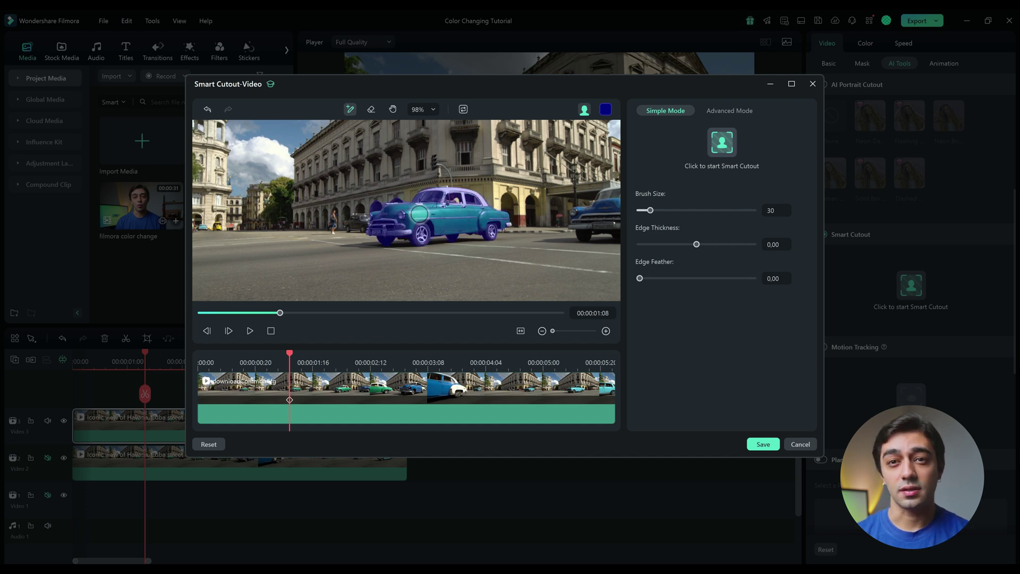
# Step: Set the Smart Cutout mask colour to pink
pyautogui.click(606, 110)
pyautogui.click(561, 155)
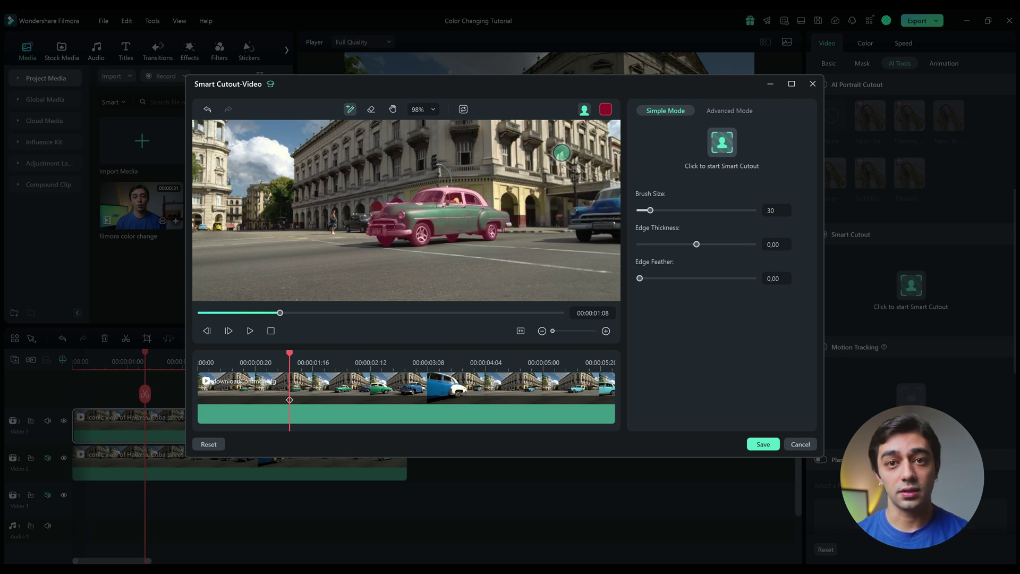
pyautogui.click(606, 110)
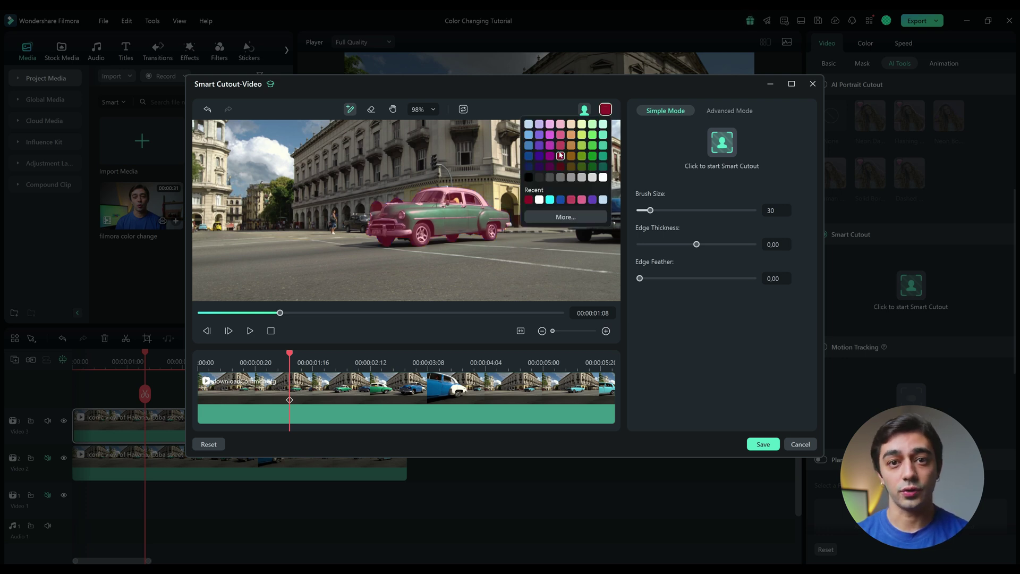
pyautogui.click(561, 155)
pyautogui.scroll(4, 433, 166)
pyautogui.press('e')
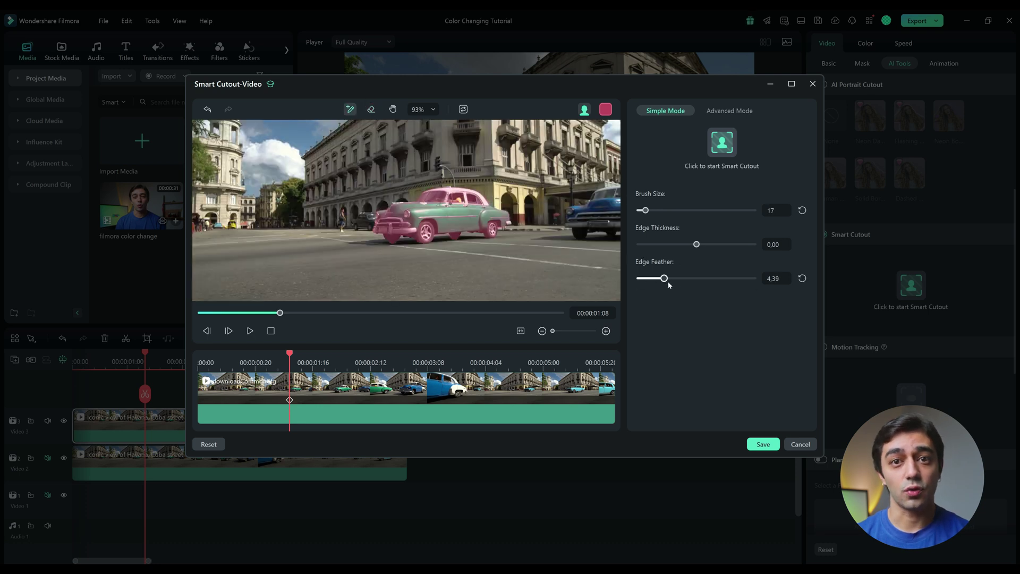
# Step: Track the car mask through the clip in Advanced Mode and save the cutout
pyautogui.click(723, 111)
pyautogui.click(722, 148)
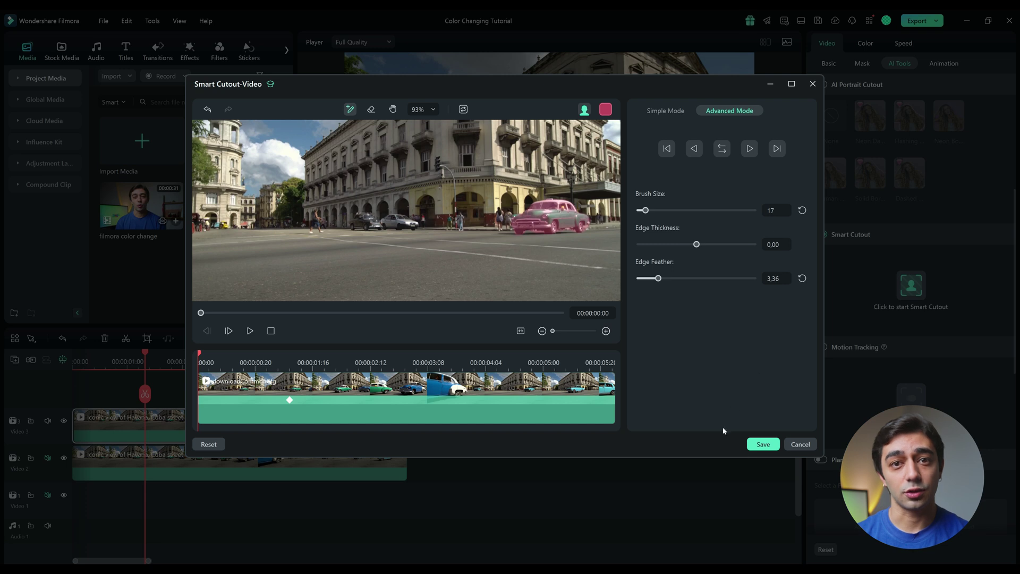
pyautogui.click(763, 444)
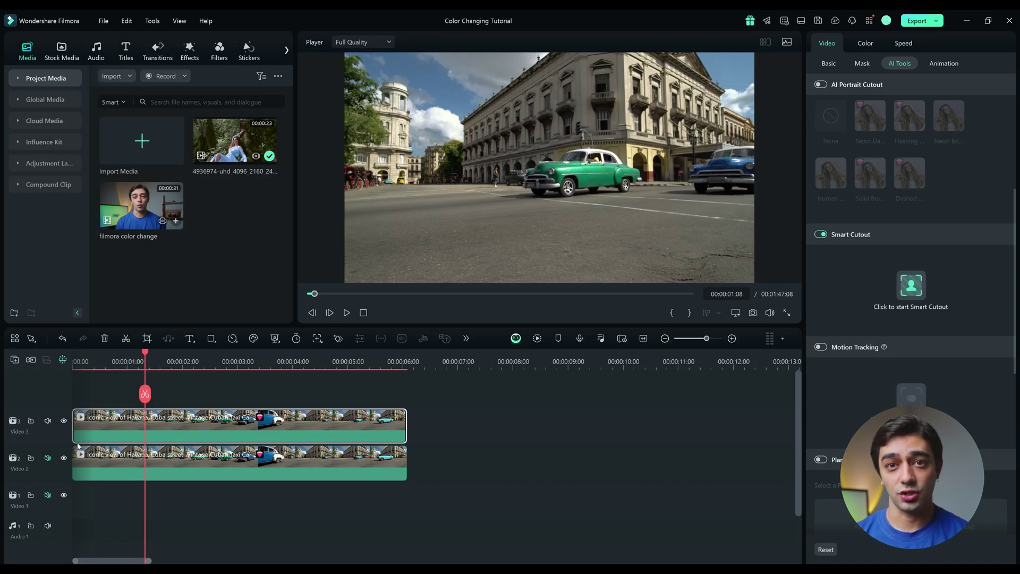
# Step: Verify the car cutout by toggling the street track, then shift the car's cyan HSL hue to 54
pyautogui.click(64, 458)
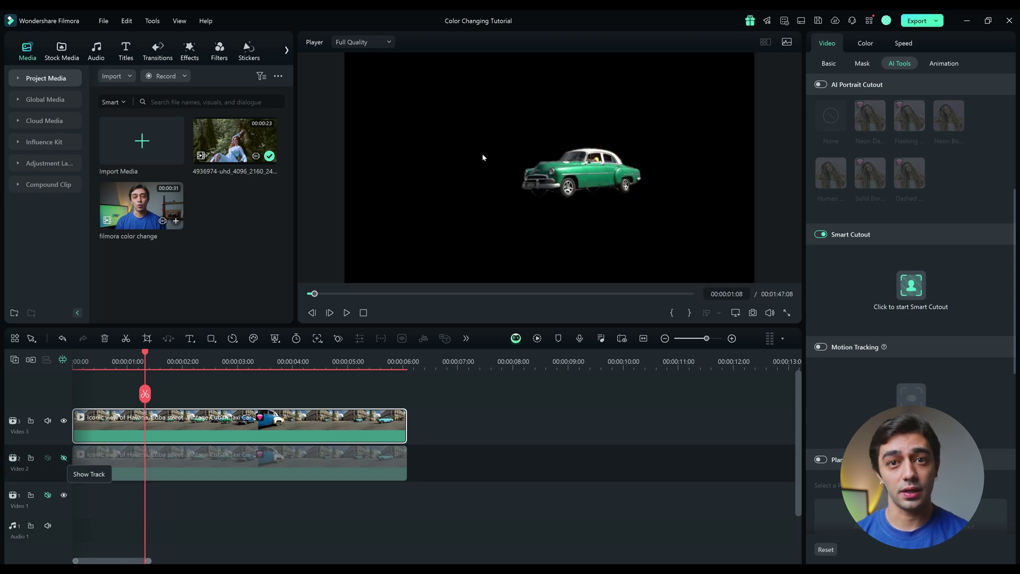
pyautogui.click(64, 461)
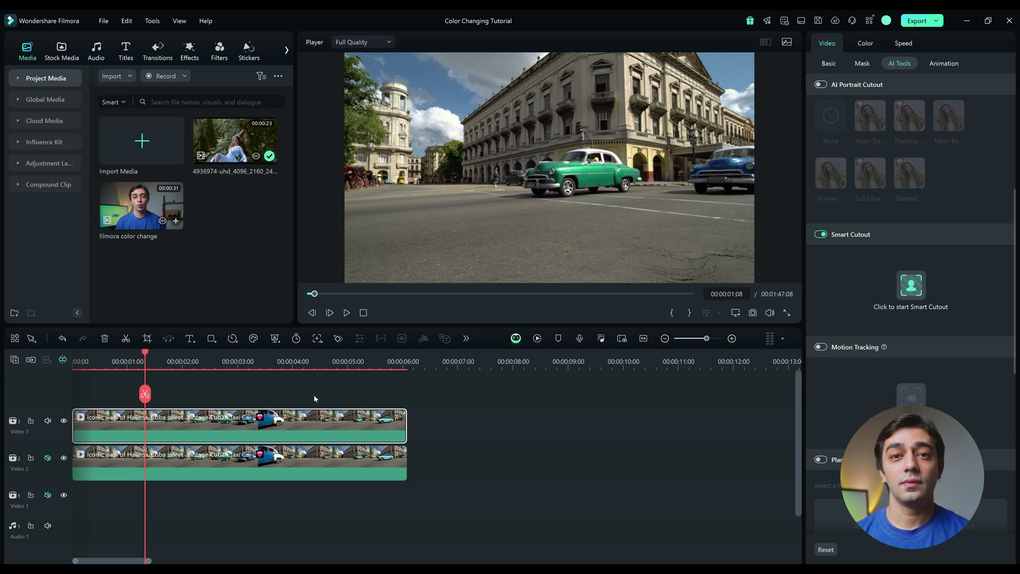
pyautogui.click(866, 43)
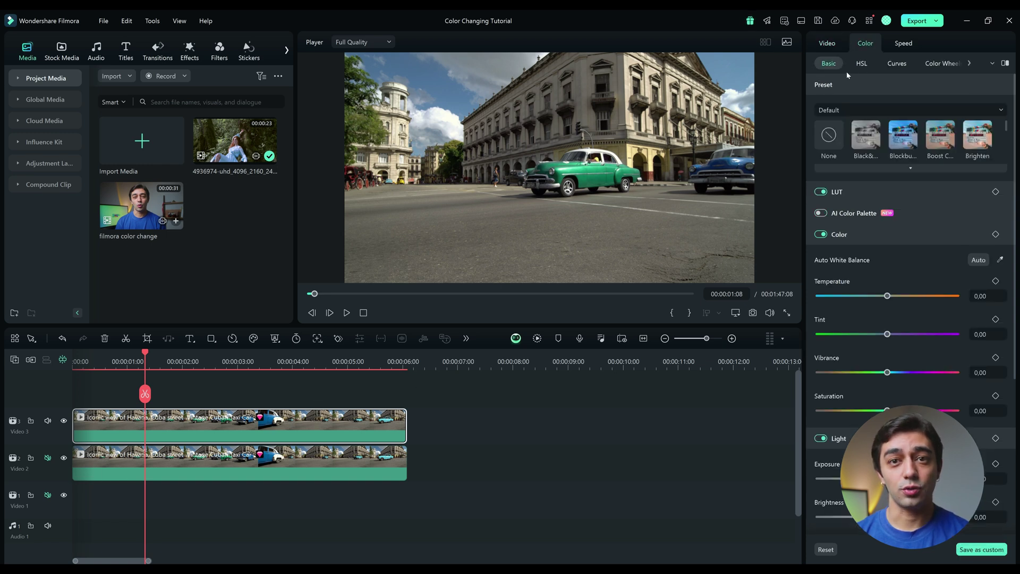
pyautogui.click(860, 65)
pyautogui.click(889, 113)
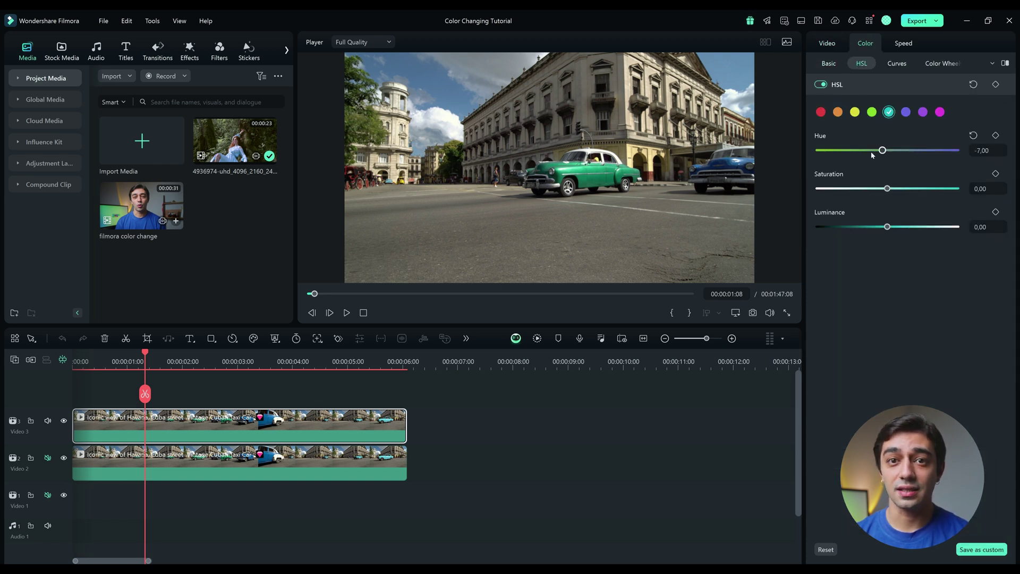
pyautogui.moveTo(887, 189)
pyautogui.mouseDown()
pyautogui.moveTo(816, 188)
pyautogui.moveTo(903, 188)
pyautogui.mouseUp()
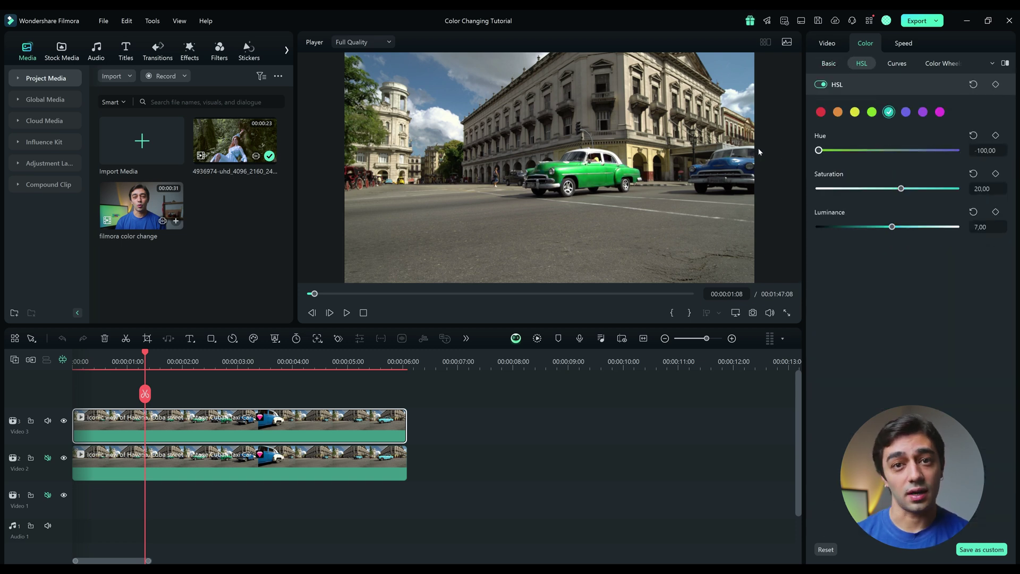
pyautogui.click(63, 420)
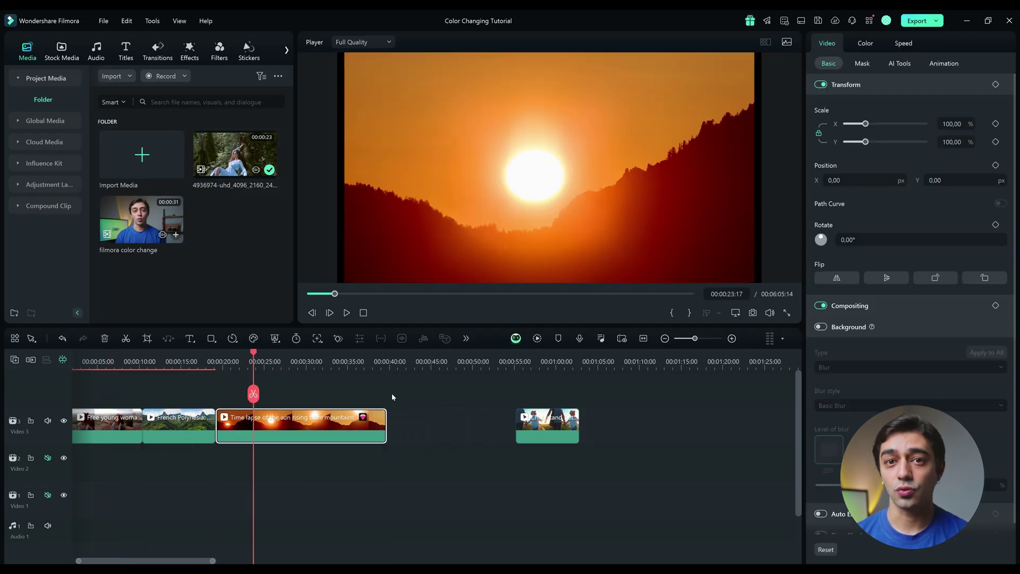
# Step: Close the gap by moving the last clip against the time-lapse, then select the woman clip
pyautogui.moveTo(543, 426); pyautogui.dragTo(415, 425)
pyautogui.click(329, 465)
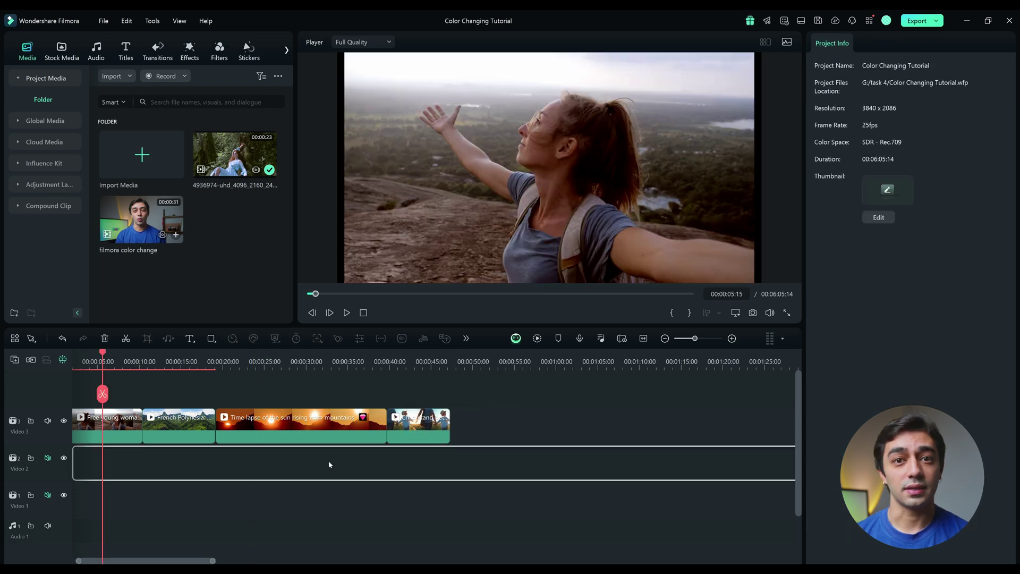
pyautogui.click(115, 427)
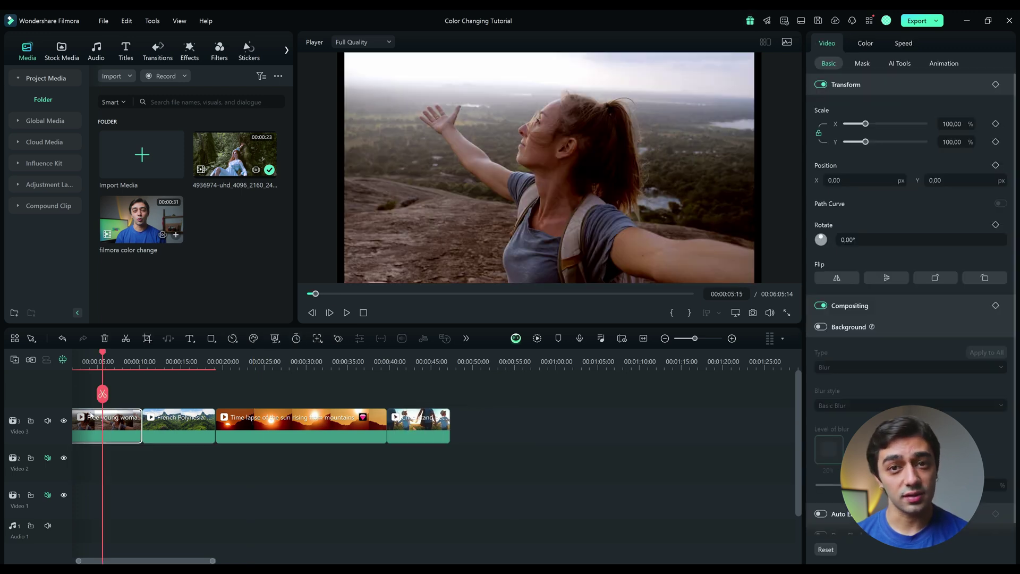
# Step: Turn on AI Color Palette for the woman clip and start a new palette
pyautogui.click(864, 44)
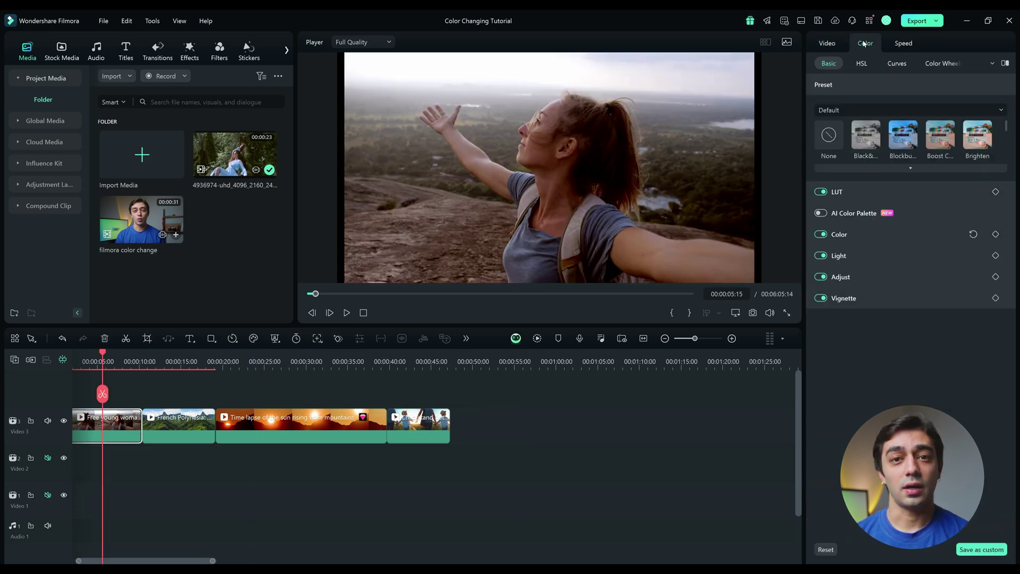
pyautogui.click(859, 214)
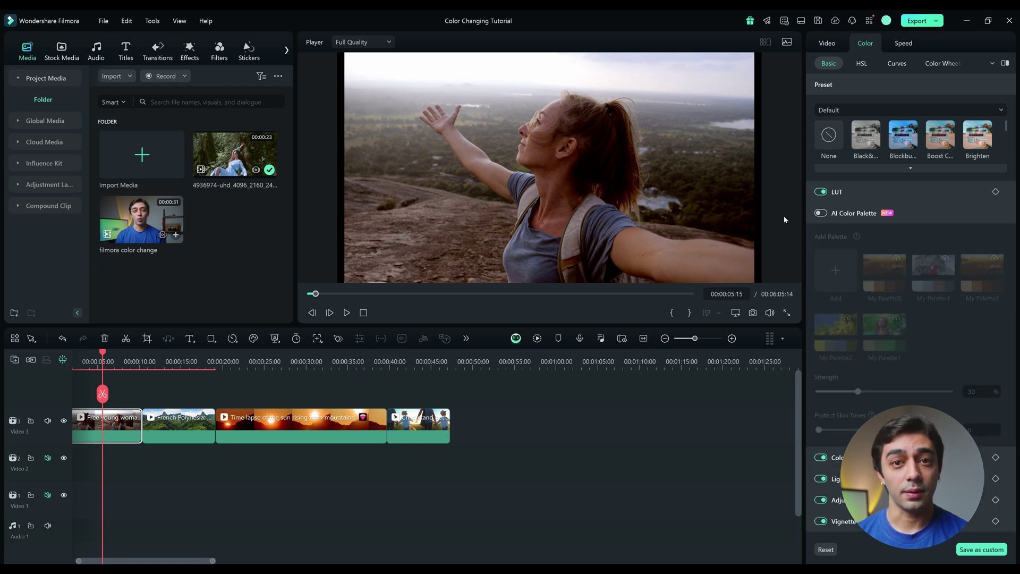
pyautogui.click(820, 213)
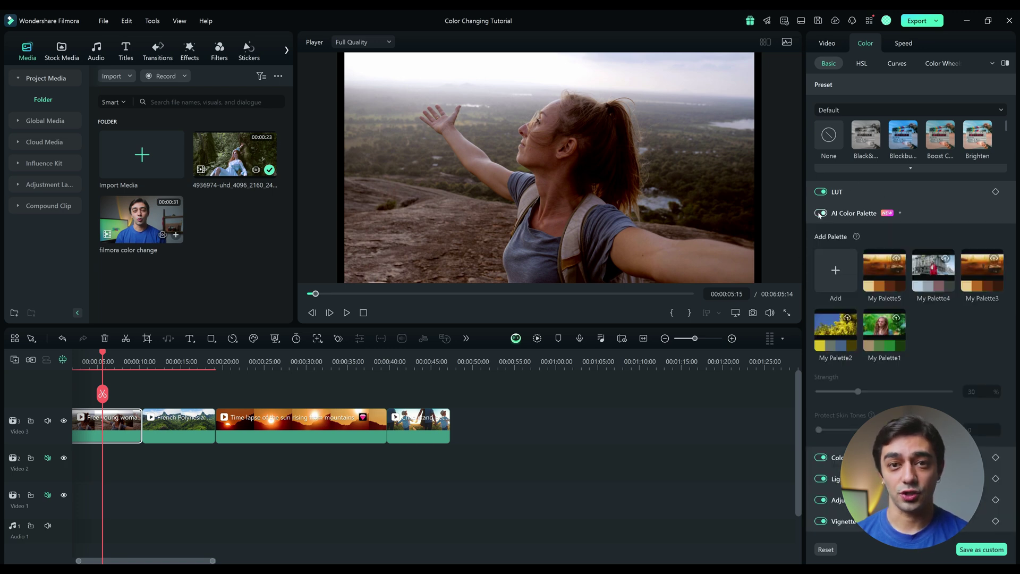
pyautogui.click(833, 272)
# Step: Match the woman clip to a sunset time-lapse frame and save it as My Palette6
pyautogui.moveTo(311, 267); pyautogui.dragTo(323, 269)
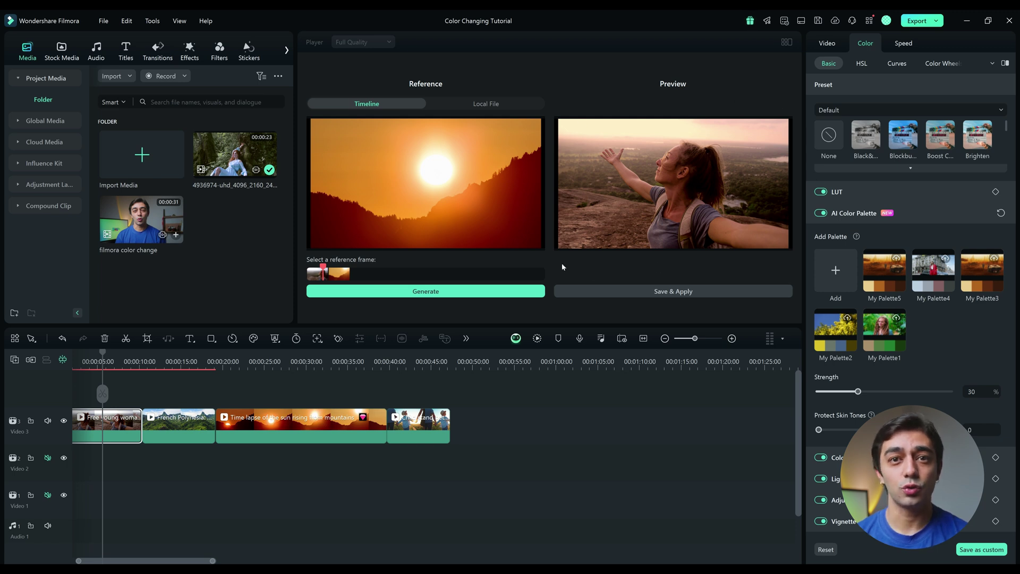
pyautogui.click(678, 288)
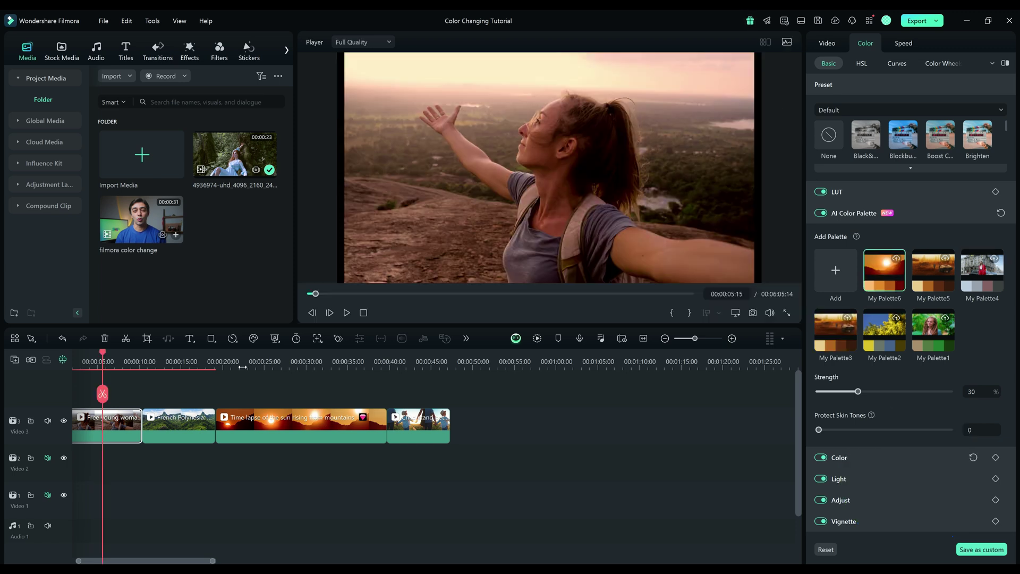
# Step: Compare against the sun time-lapse, then raise the woman clip's Temperature to 28
pyautogui.click(255, 364)
pyautogui.click(108, 362)
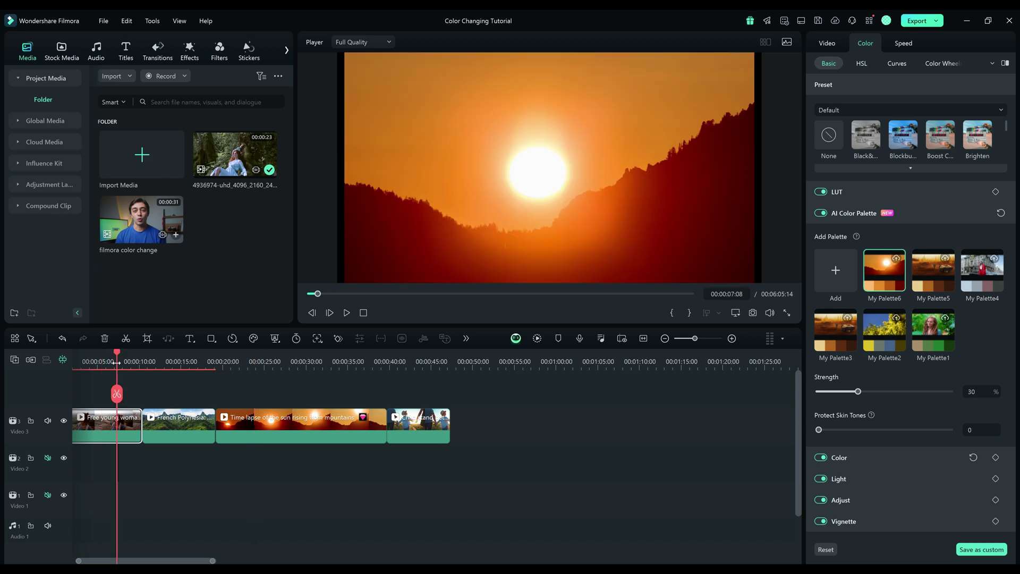
pyautogui.click(846, 456)
pyautogui.scroll(-3, 859, 418)
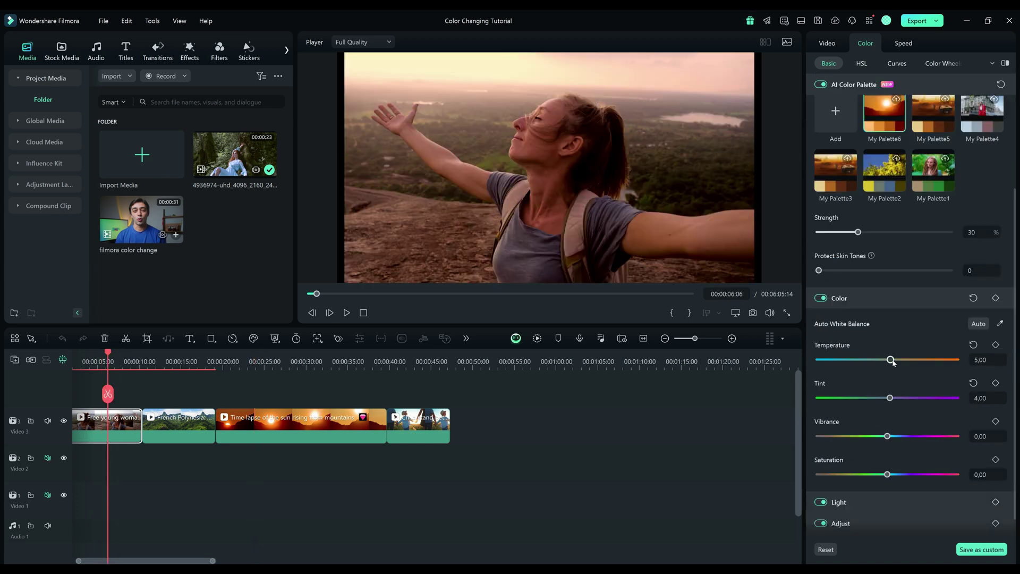
pyautogui.moveTo(906, 366); pyautogui.dragTo(909, 367)
pyautogui.scroll(-1, 906, 372)
# Step: Lower the clip's Exposure to -5 in the Light adjustments
pyautogui.click(863, 451)
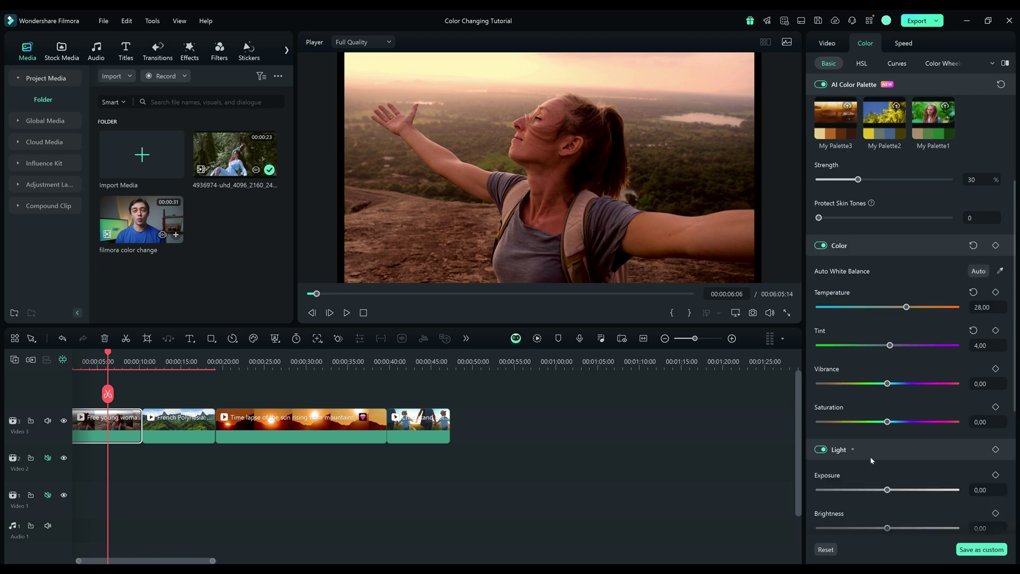
pyautogui.scroll(-3, 872, 436)
pyautogui.moveTo(887, 331)
pyautogui.mouseDown()
pyautogui.moveTo(897, 333)
pyautogui.moveTo(885, 337)
pyautogui.mouseUp()
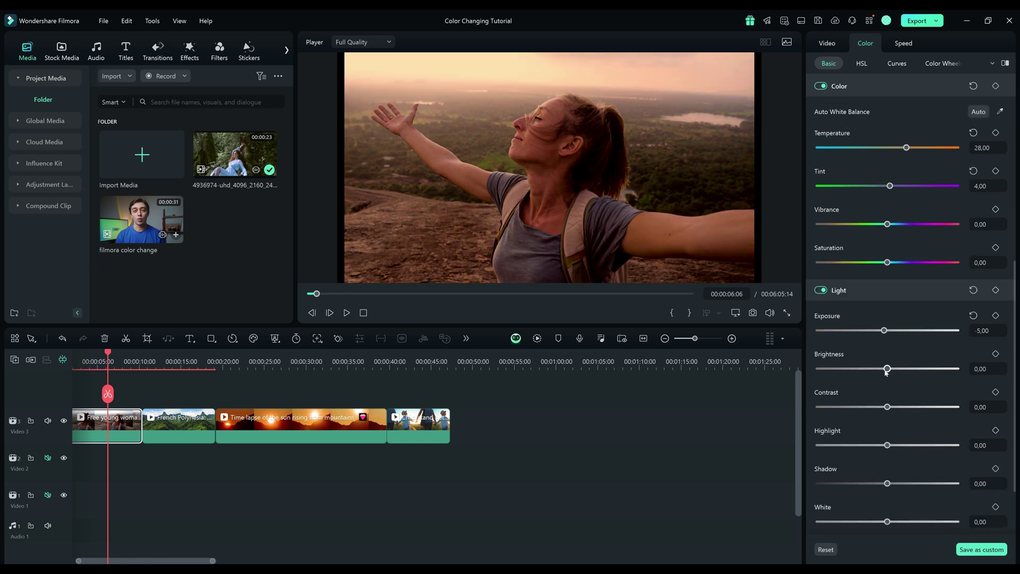